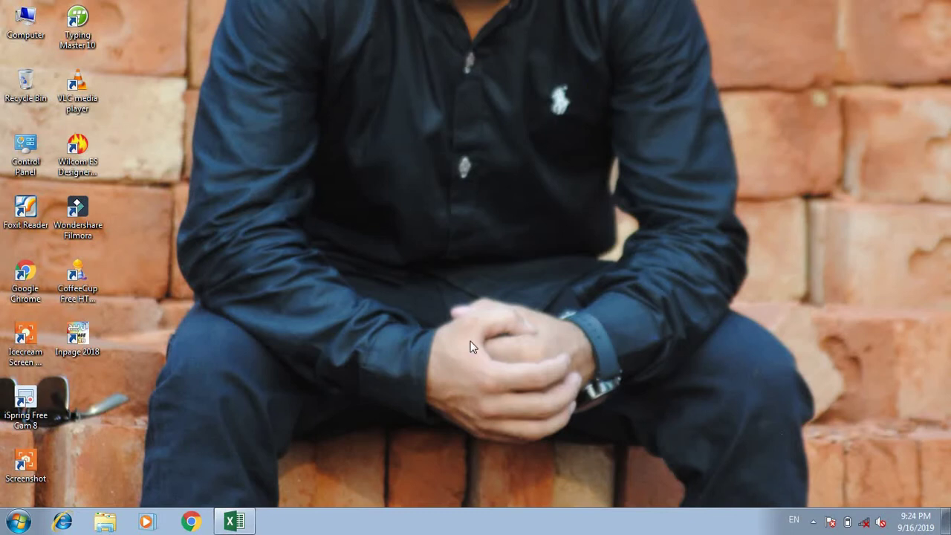
- Look up Excel 2013 among the installed Microsoft Office 2013 programs and switch to the Excel start screen
{"action": "left_click", "coordinate": [18, 521]}
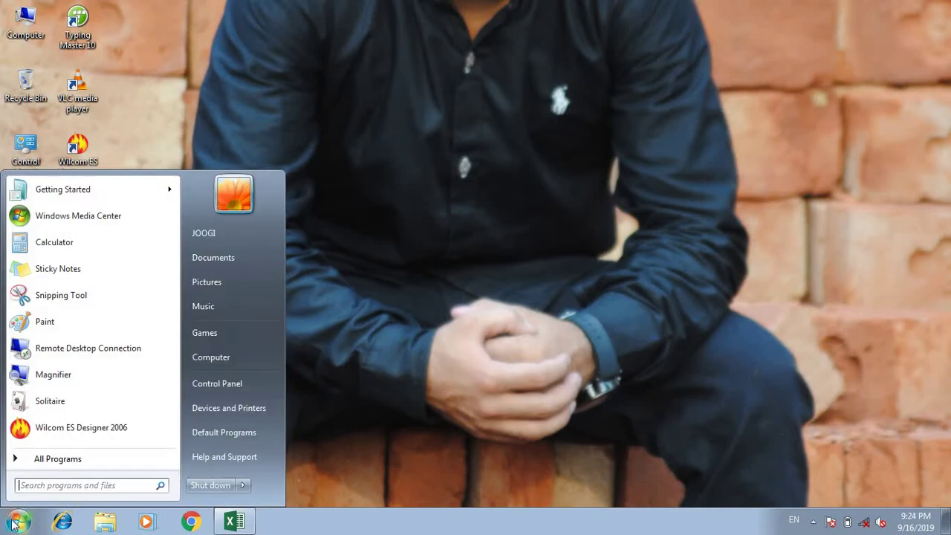
{"action": "left_click", "coordinate": [78, 458]}
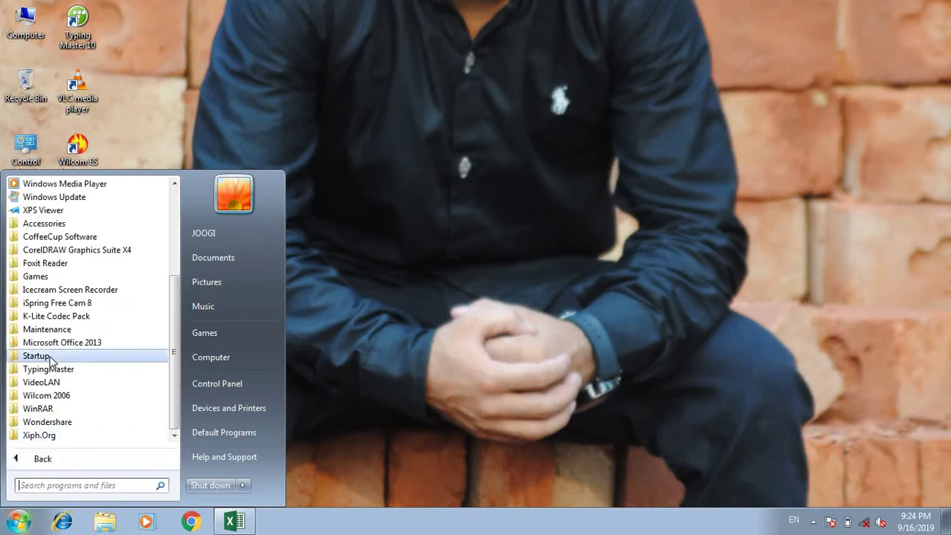
{"action": "left_click", "coordinate": [75, 345]}
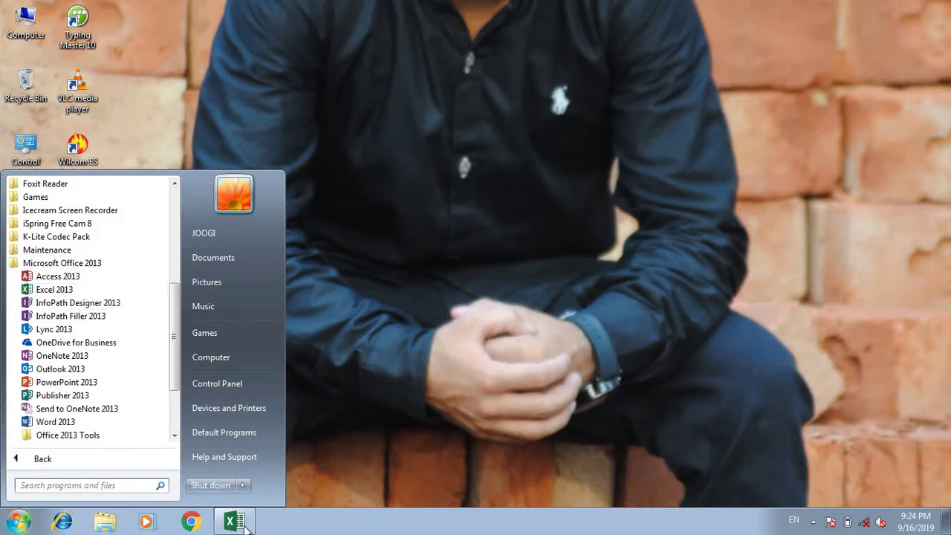
{"action": "left_click", "coordinate": [287, 404]}
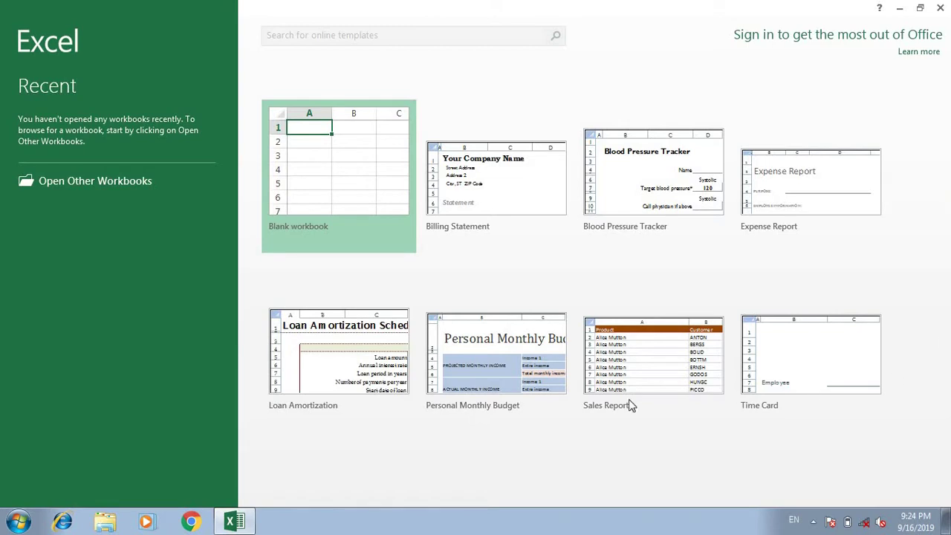
- Create a new blank workbook from the available templates
{"action": "left_click", "coordinate": [87, 185]}
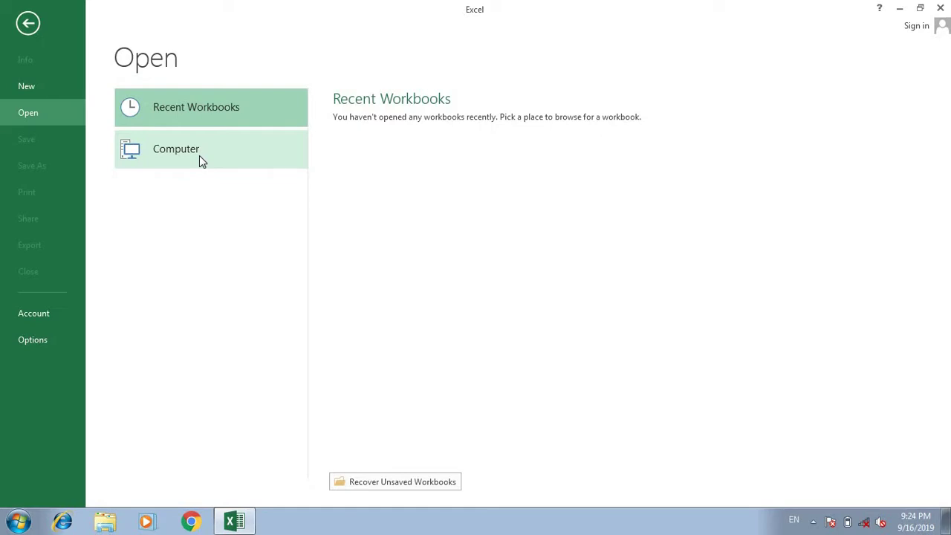
{"action": "left_click", "coordinate": [47, 91]}
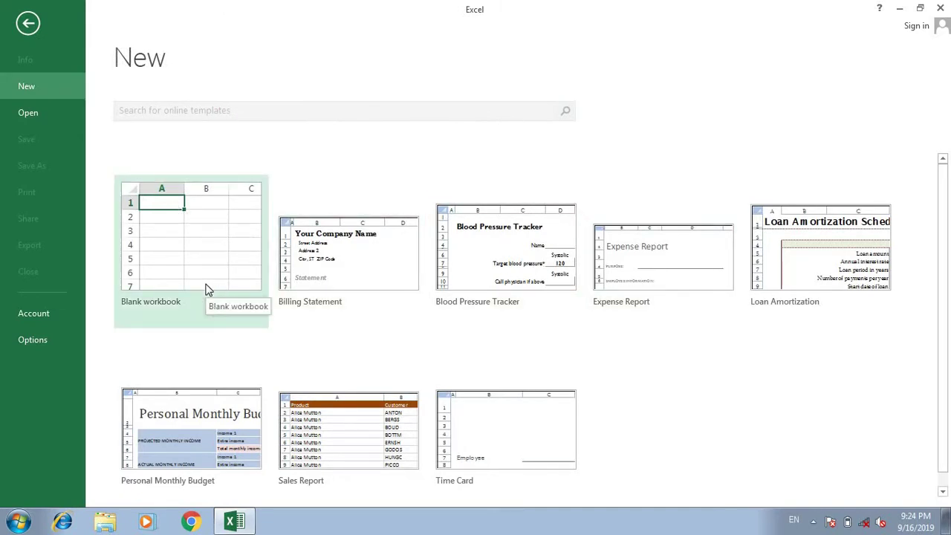
{"action": "scroll", "coordinate": [505, 319], "scroll_direction": "down", "scroll_amount": 1}
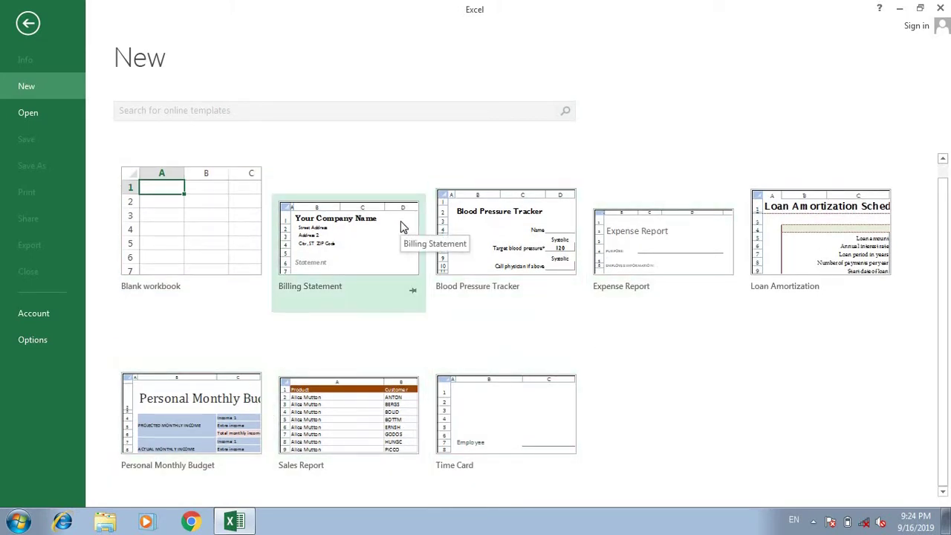
{"action": "left_click", "coordinate": [179, 218]}
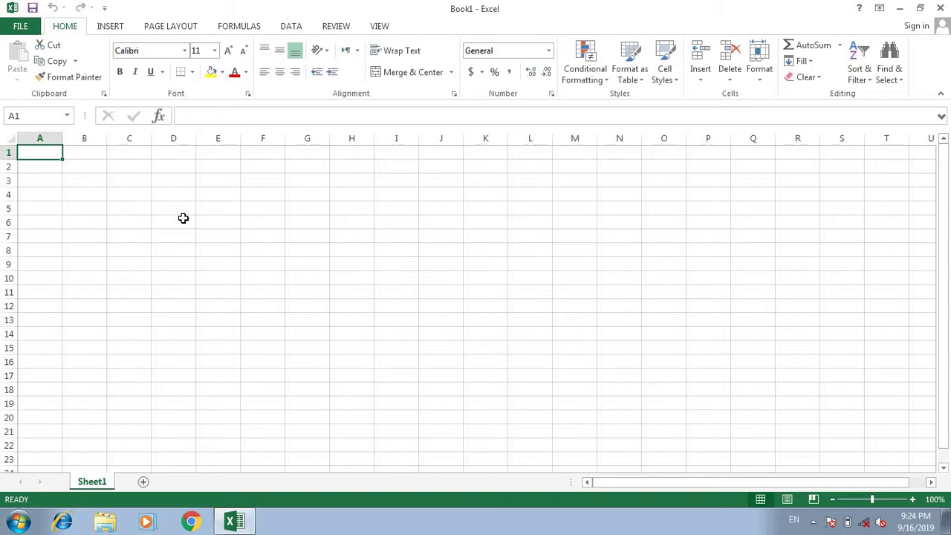
- Browse the computer's Documents library for a workbook to open, and leave without opening one
{"action": "left_click", "coordinate": [19, 28]}
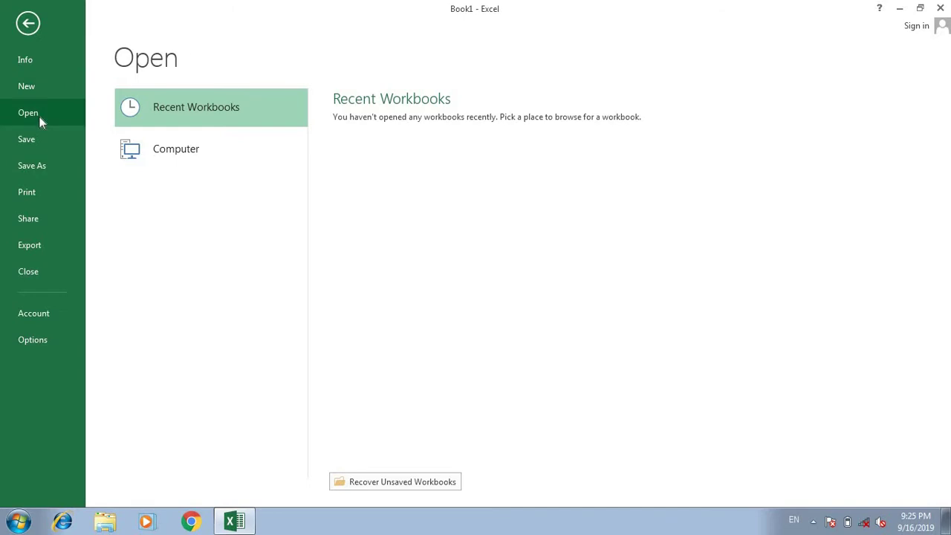
{"action": "left_click", "coordinate": [197, 151]}
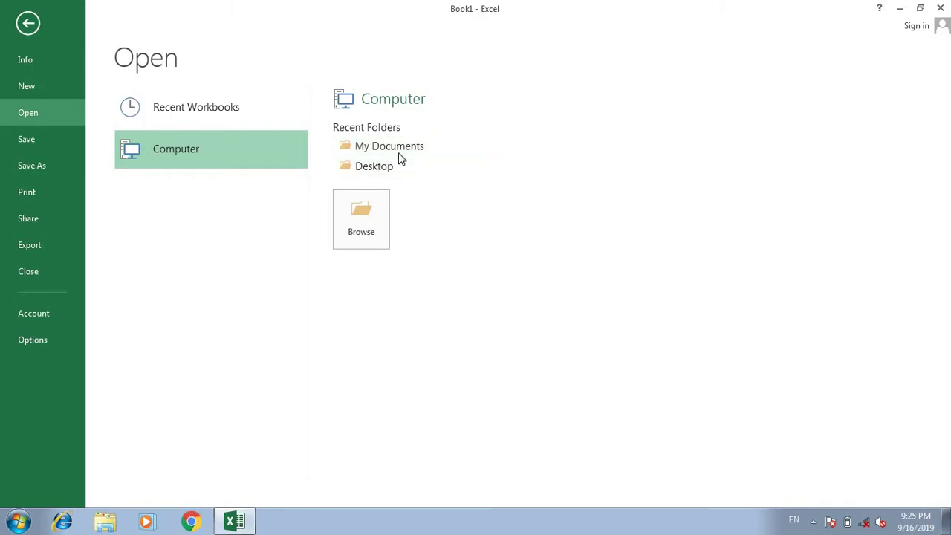
{"action": "left_click", "coordinate": [372, 210]}
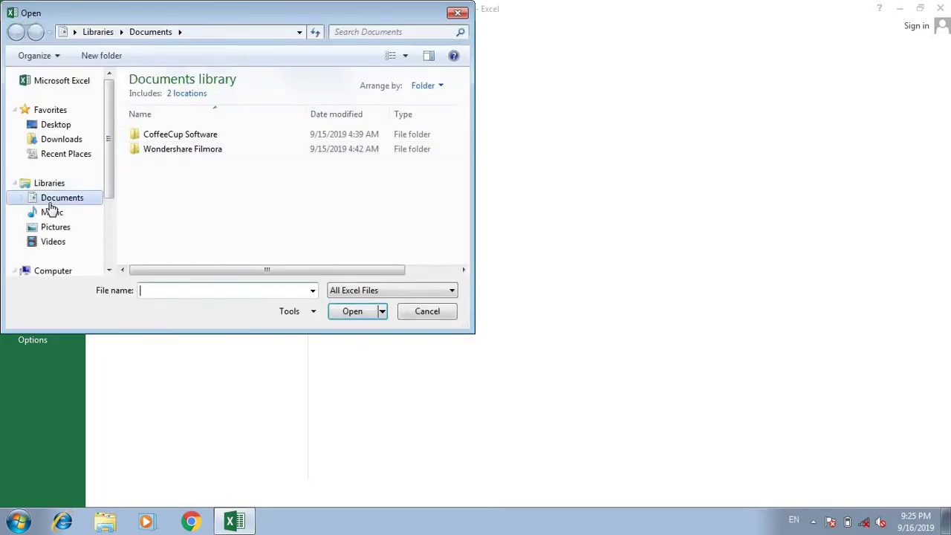
{"action": "left_click", "coordinate": [427, 312]}
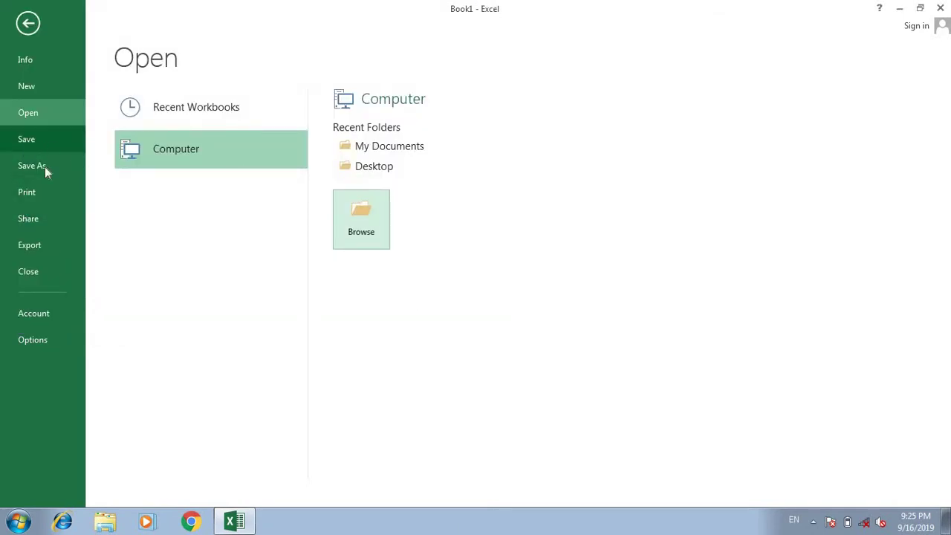
- Save the workbook to the Desktop as an Excel Workbook, using the Windows account's user name in lowercase as the file name
{"action": "left_click", "coordinate": [50, 140]}
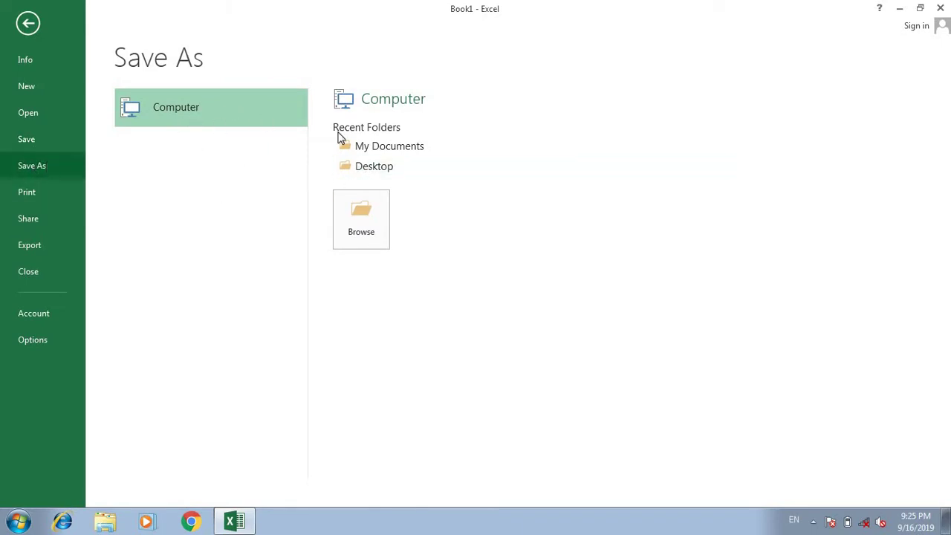
{"action": "left_click", "coordinate": [368, 167]}
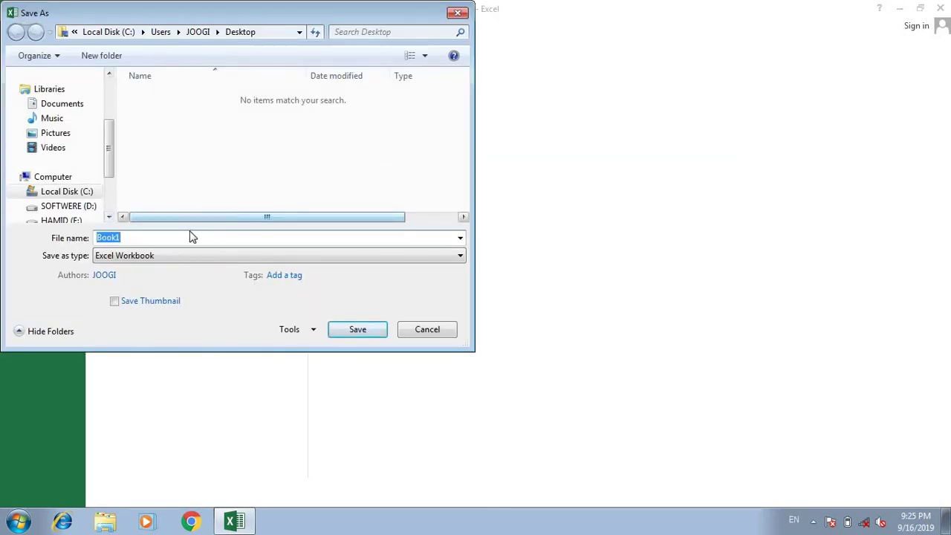
{"action": "key", "text": "BackSpace"}
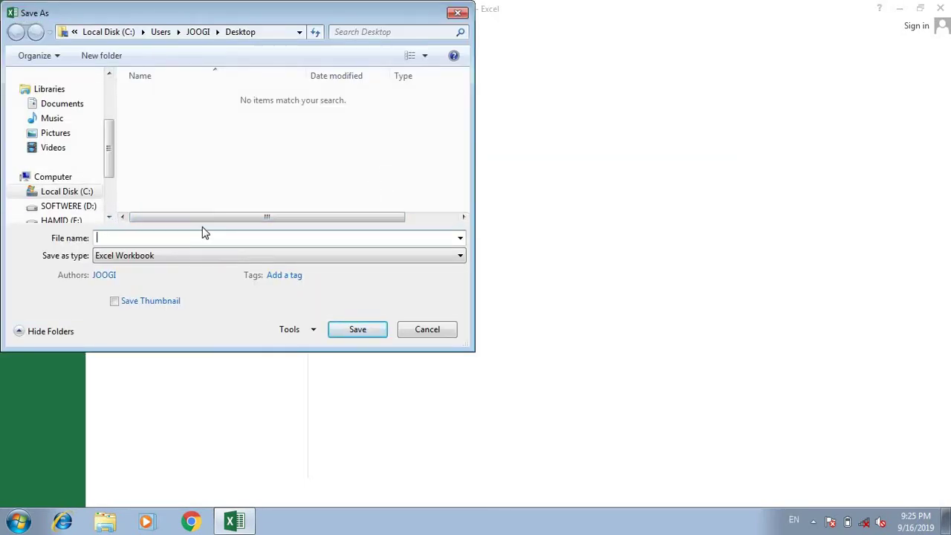
{"action": "type", "text": "joogi"}
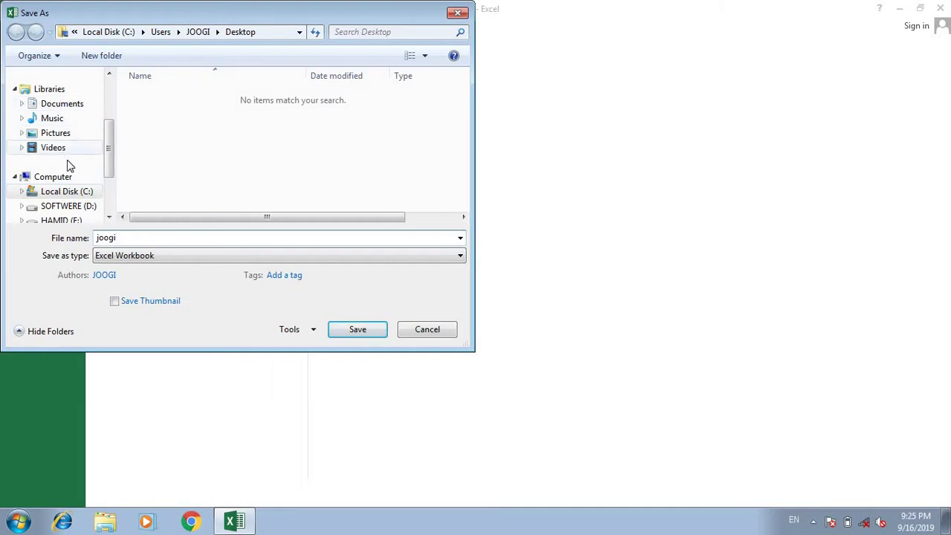
{"action": "scroll", "coordinate": [95, 162], "scroll_direction": "down", "scroll_amount": 1}
{"action": "scroll", "coordinate": [74, 163], "scroll_direction": "down", "scroll_amount": 1}
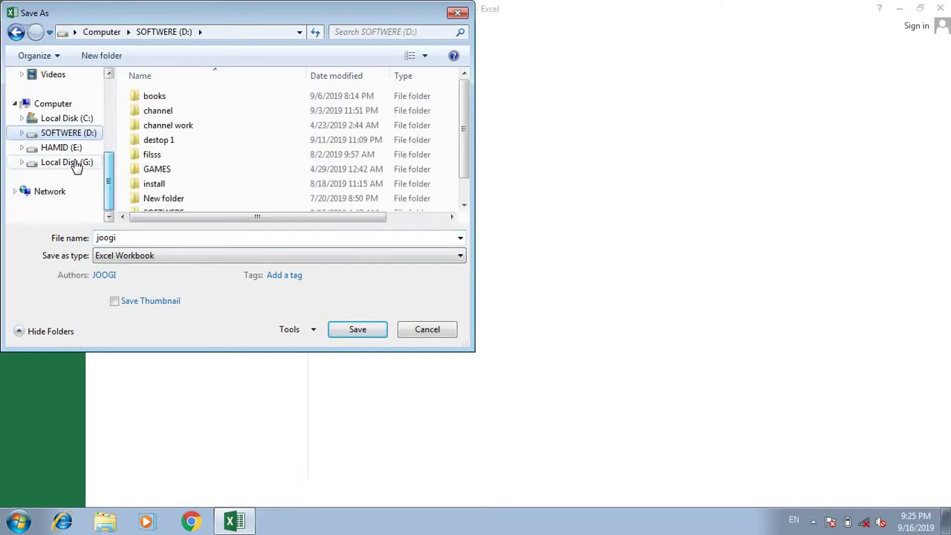
{"action": "left_click", "coordinate": [61, 147]}
{"action": "left_click", "coordinate": [68, 118]}
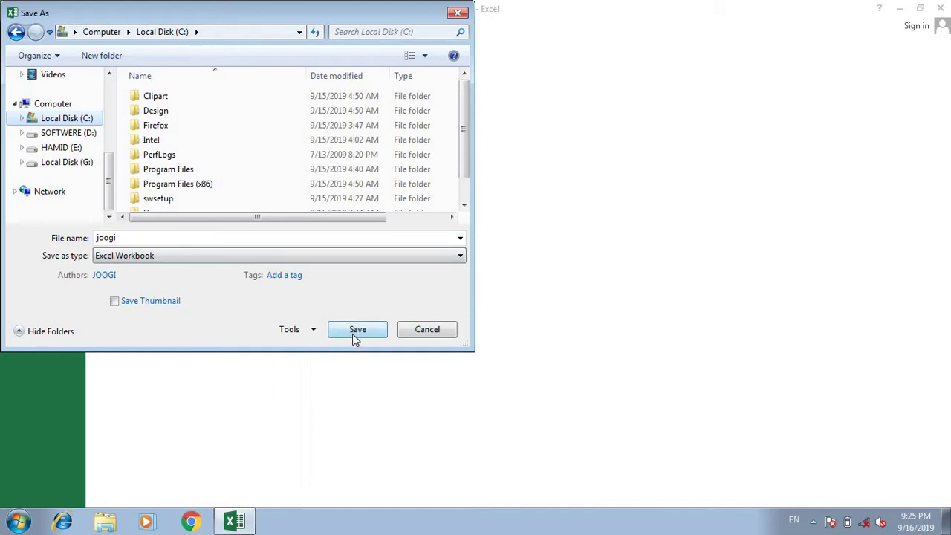
{"action": "scroll", "coordinate": [48, 132], "scroll_direction": "up", "scroll_amount": 3}
{"action": "left_click", "coordinate": [52, 104]}
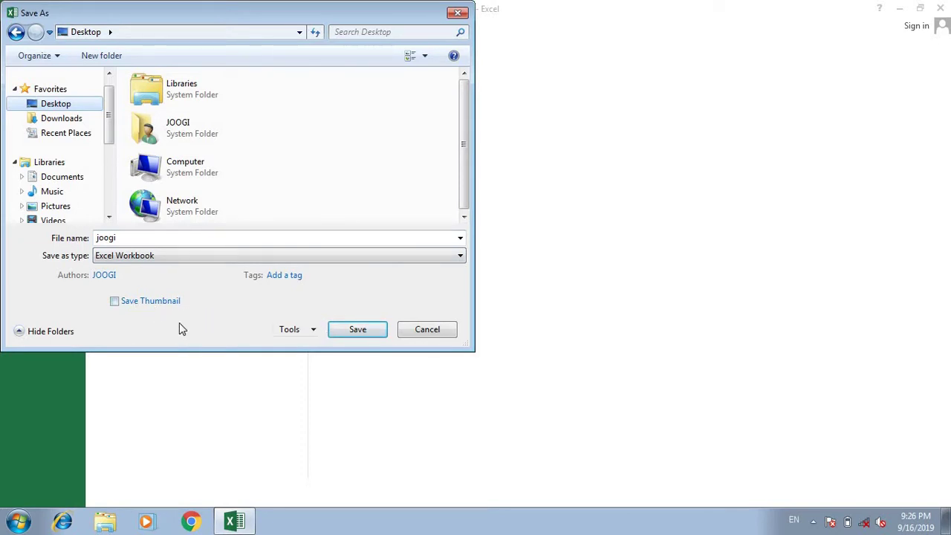
{"action": "left_click", "coordinate": [359, 335]}
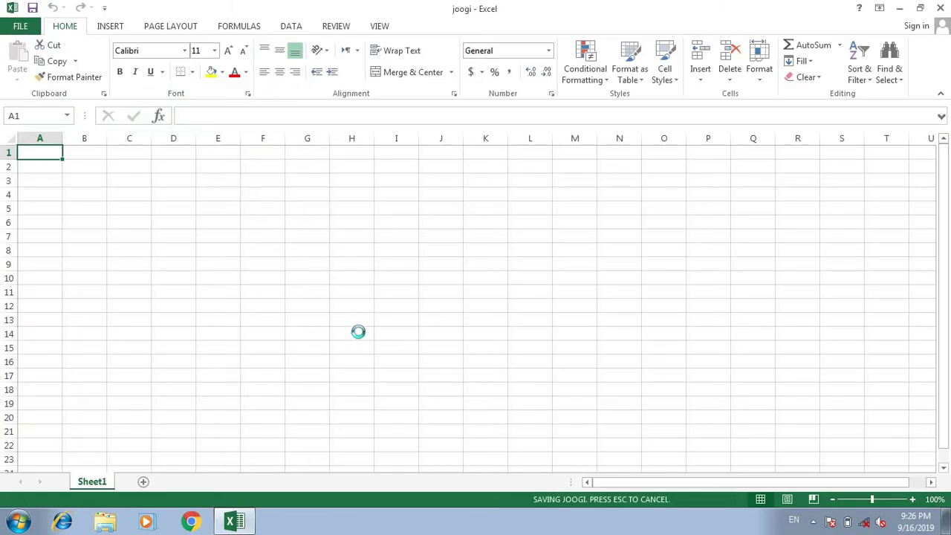
- Check the desktop for the saved workbook file and return to the workbook
{"action": "left_click", "coordinate": [899, 9]}
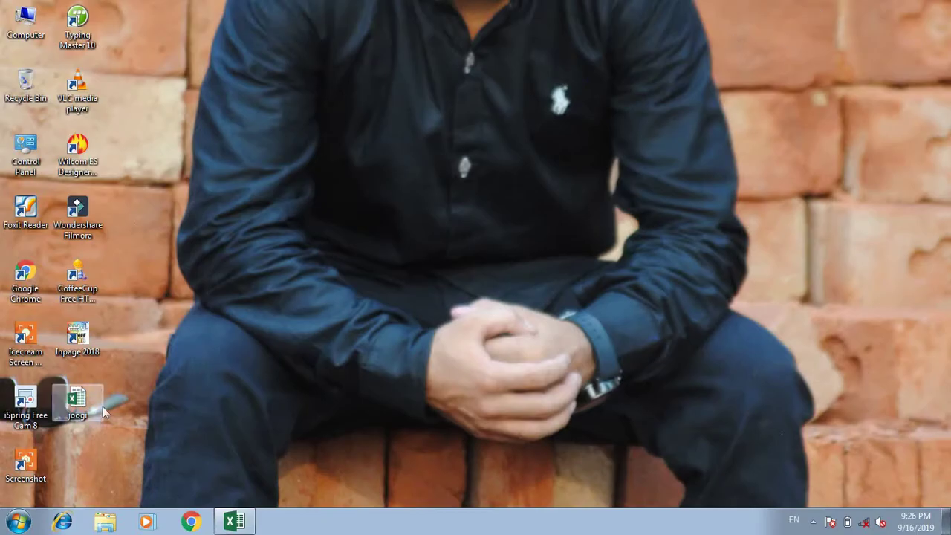
{"action": "left_click", "coordinate": [237, 524]}
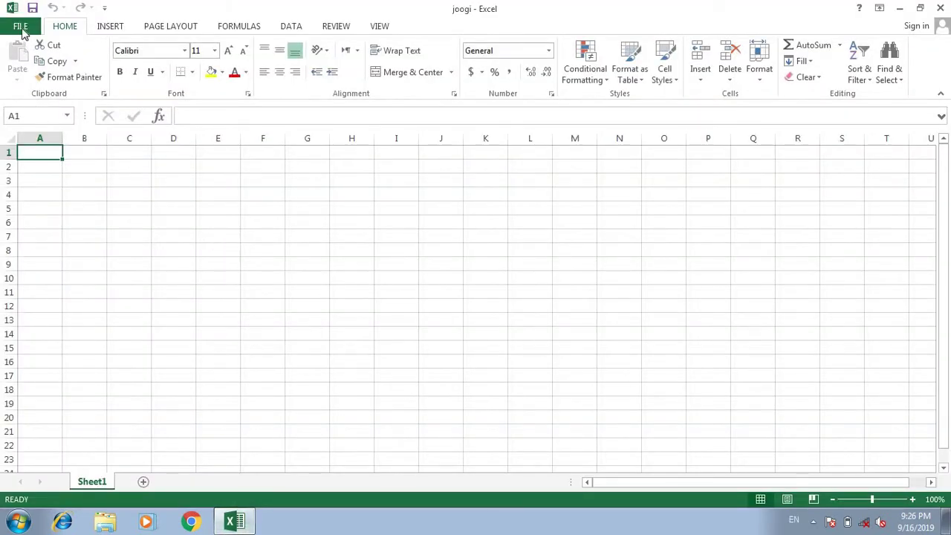
- Open the print settings of the workbook and choose Fax as the printer
{"action": "left_click", "coordinate": [21, 27]}
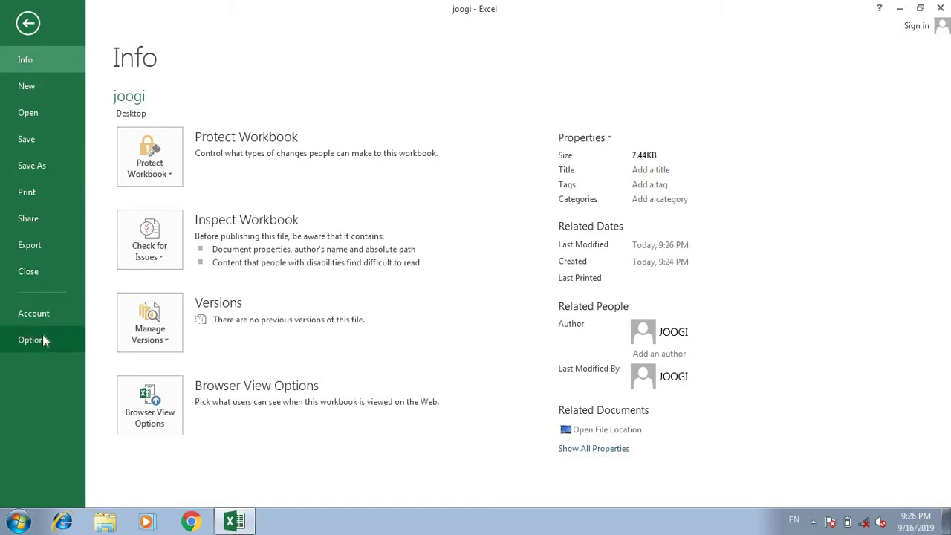
{"action": "left_click", "coordinate": [44, 196]}
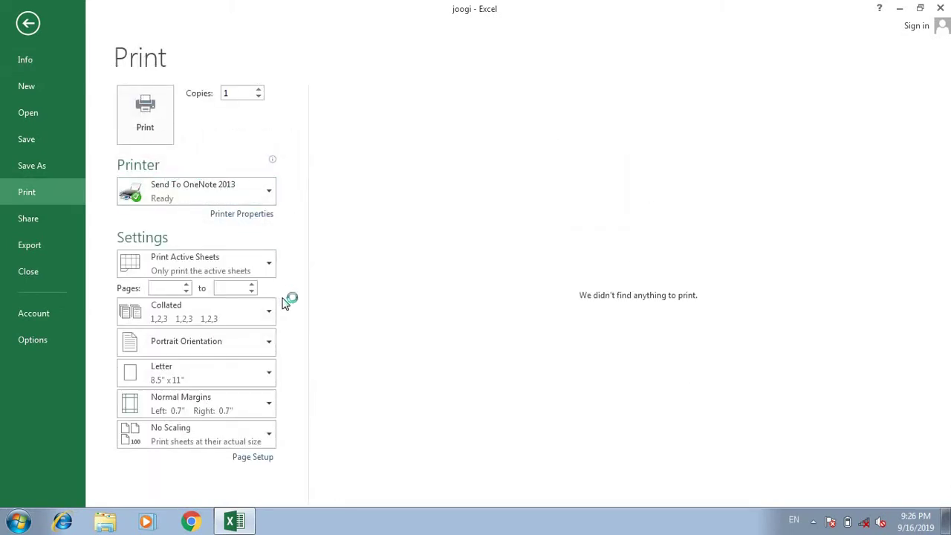
{"action": "left_click", "coordinate": [266, 197]}
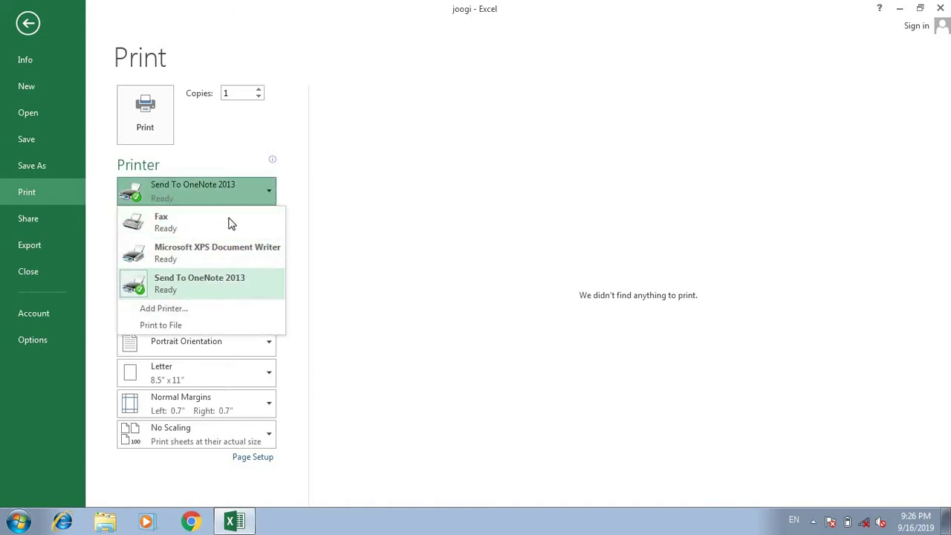
{"action": "left_click", "coordinate": [200, 228]}
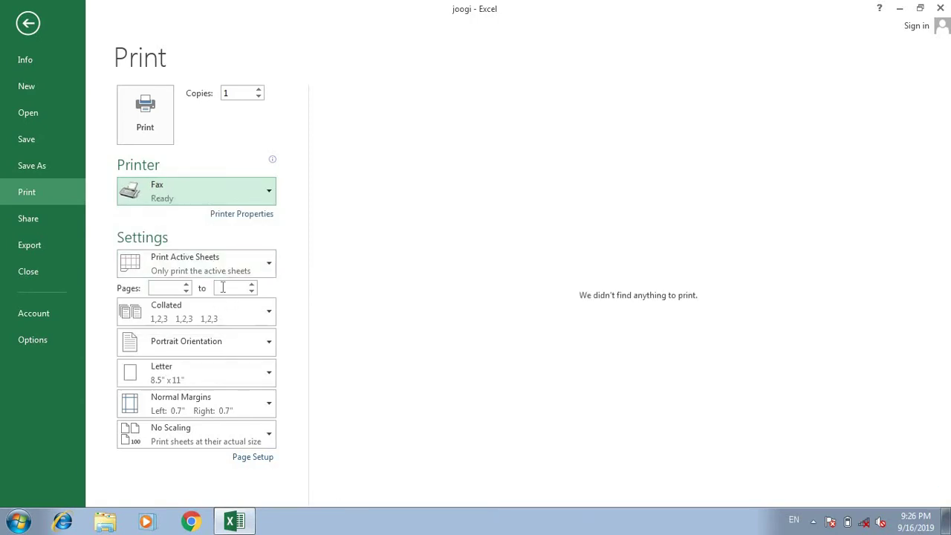
- Examine the print options for sheets, collation, orientation, paper size and margins without changing them
{"action": "left_click", "coordinate": [269, 266]}
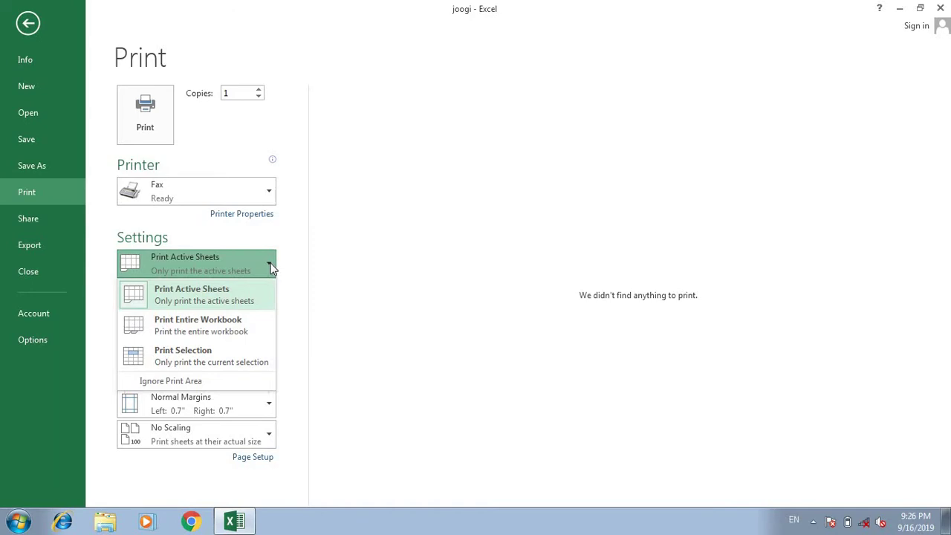
{"action": "left_click", "coordinate": [270, 266]}
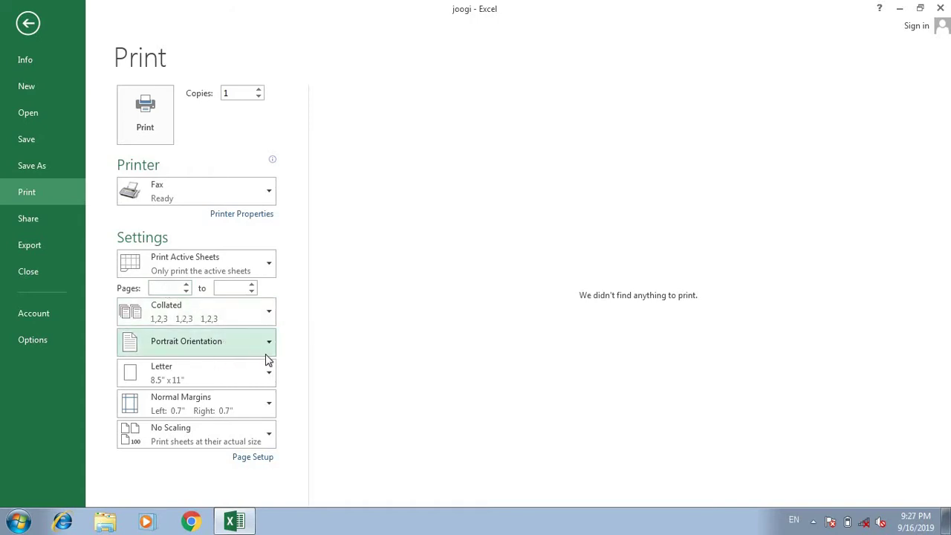
{"action": "left_click", "coordinate": [264, 316]}
{"action": "left_click", "coordinate": [264, 315]}
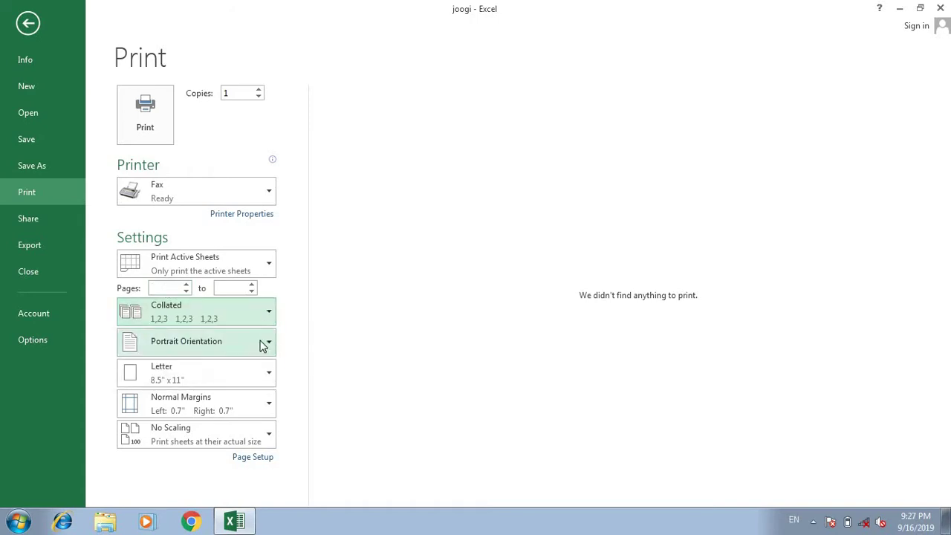
{"action": "left_click", "coordinate": [263, 342]}
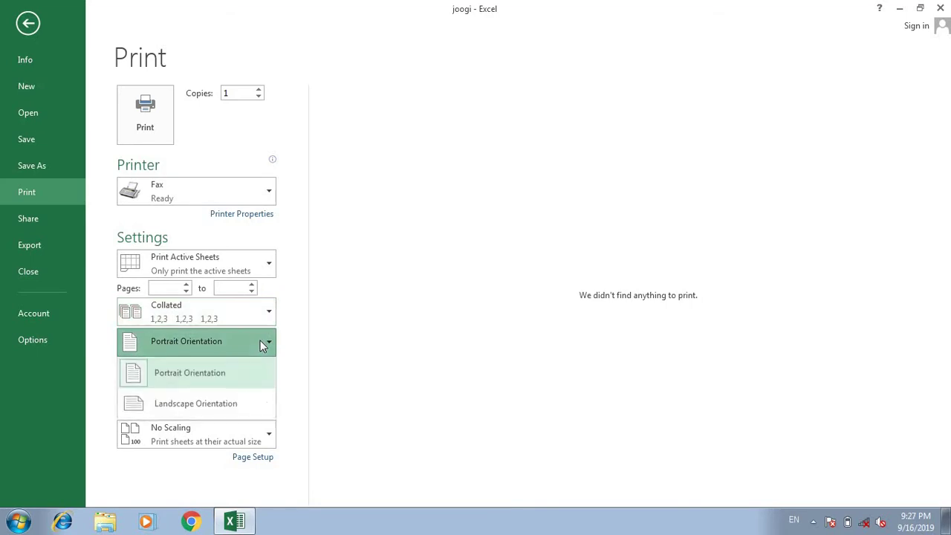
{"action": "left_click", "coordinate": [233, 369]}
{"action": "left_click", "coordinate": [222, 376]}
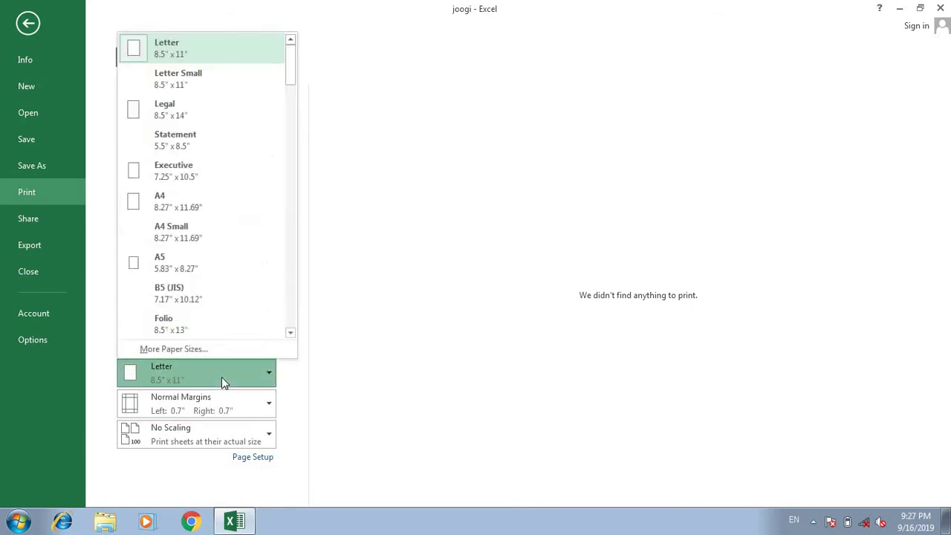
{"action": "left_click", "coordinate": [221, 376]}
{"action": "left_click", "coordinate": [233, 410]}
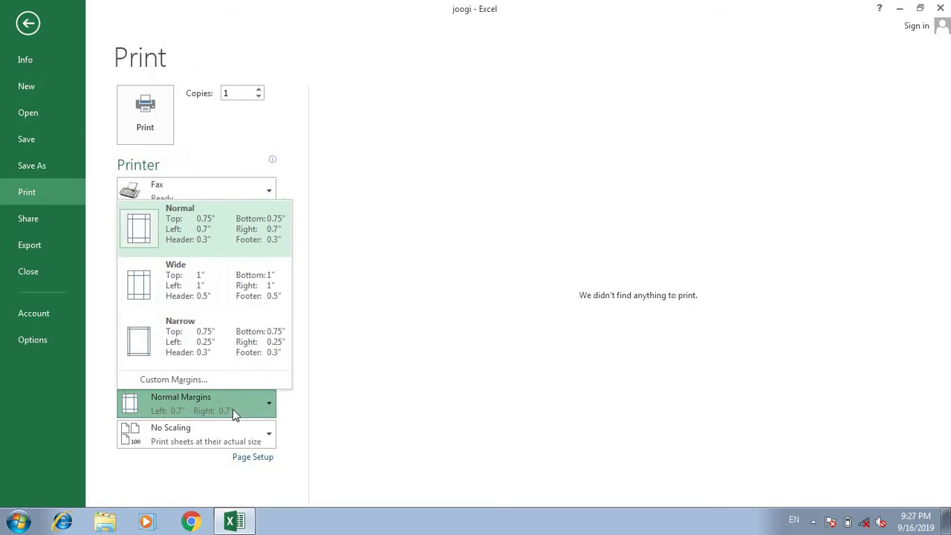
{"action": "left_click", "coordinate": [233, 409]}
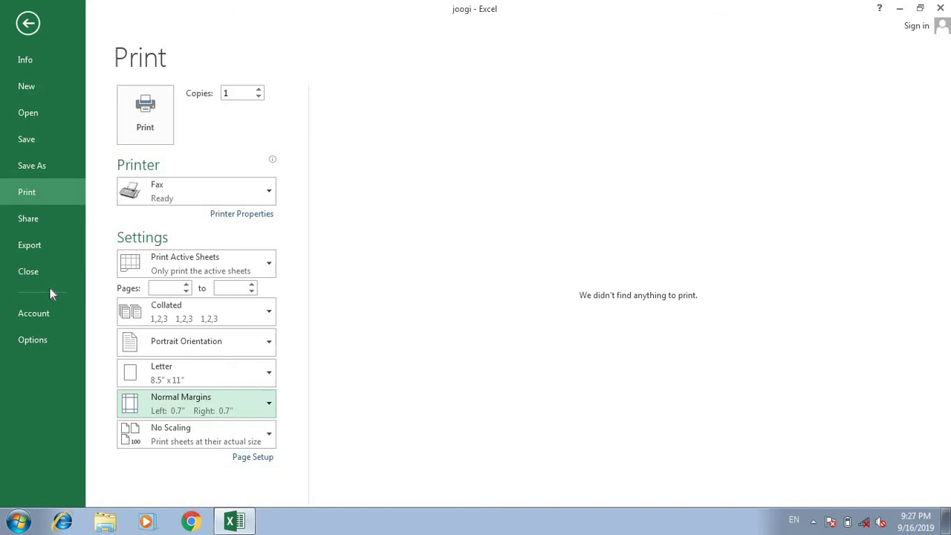
- Return to the worksheet and restore the Excel window down from full screen
{"action": "left_click", "coordinate": [29, 23]}
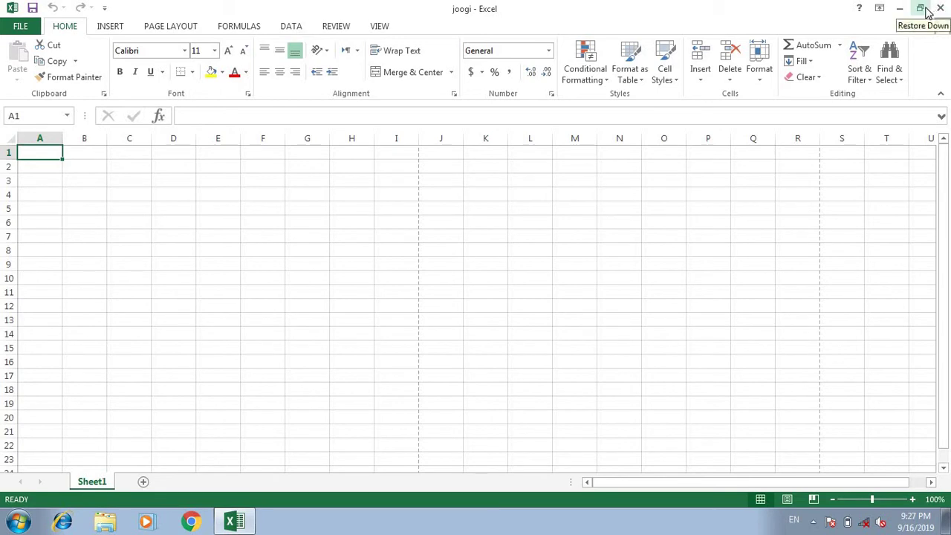
{"action": "left_click", "coordinate": [925, 13]}
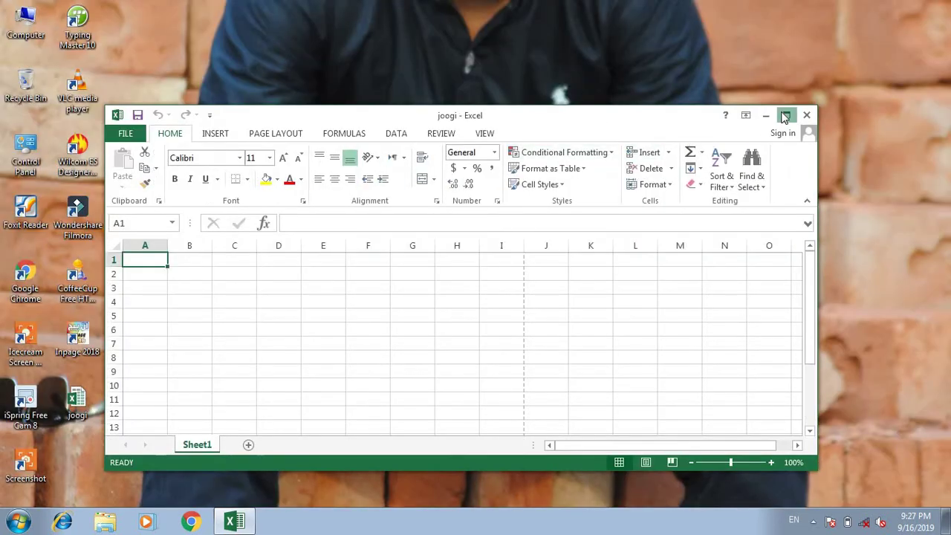
- Maximize the Excel window, and practise minimizing it to the taskbar and bringing it back
{"action": "left_click", "coordinate": [780, 111]}
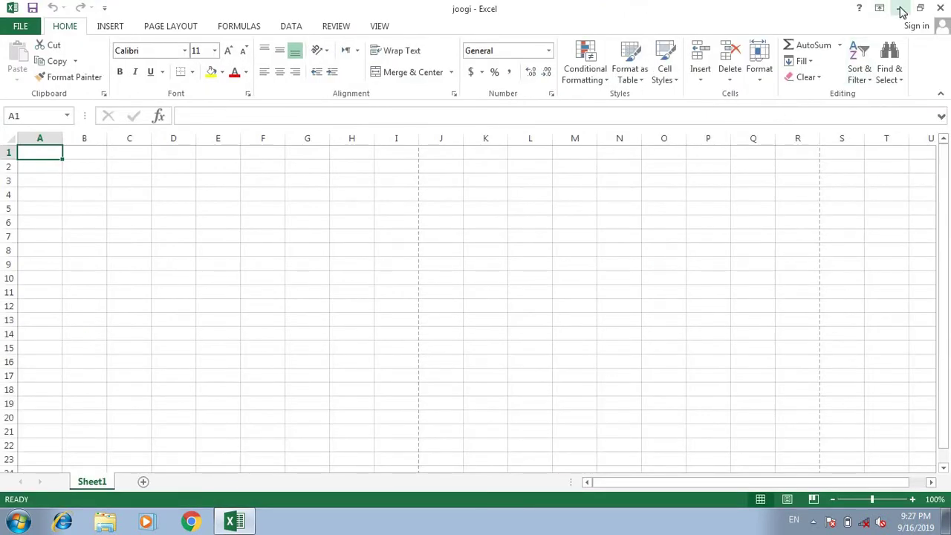
{"action": "left_click", "coordinate": [900, 9]}
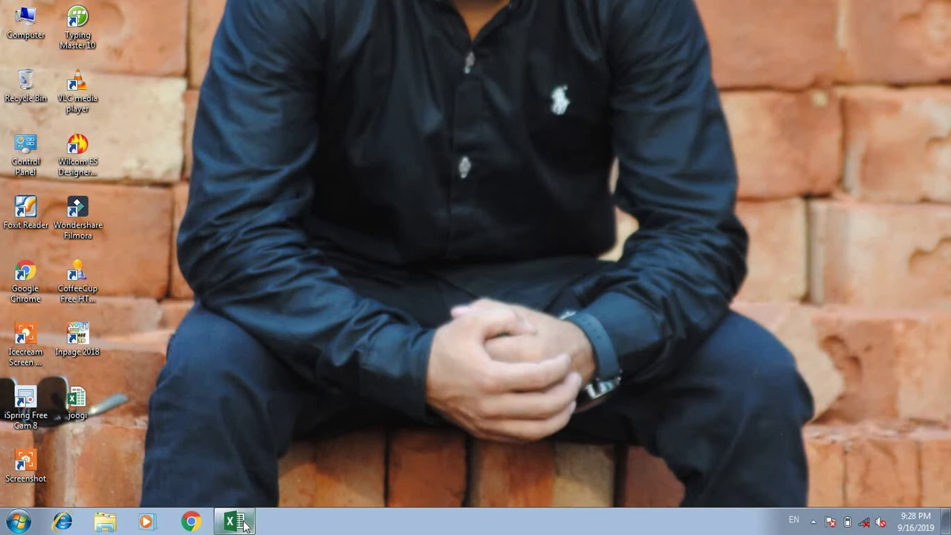
{"action": "left_click", "coordinate": [234, 522]}
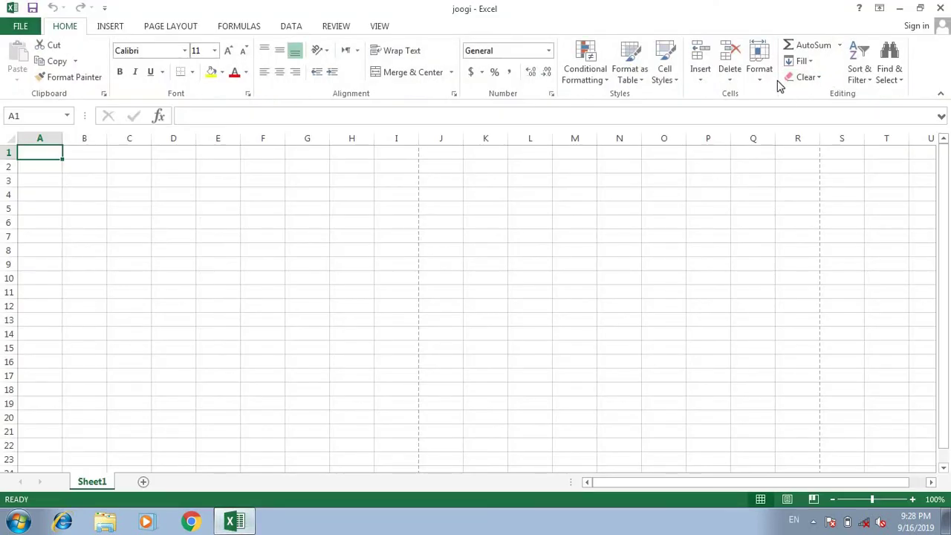
- Review the Quick Access Toolbar customization options without changing them, and minimize the Excel window
{"action": "left_click", "coordinate": [104, 7]}
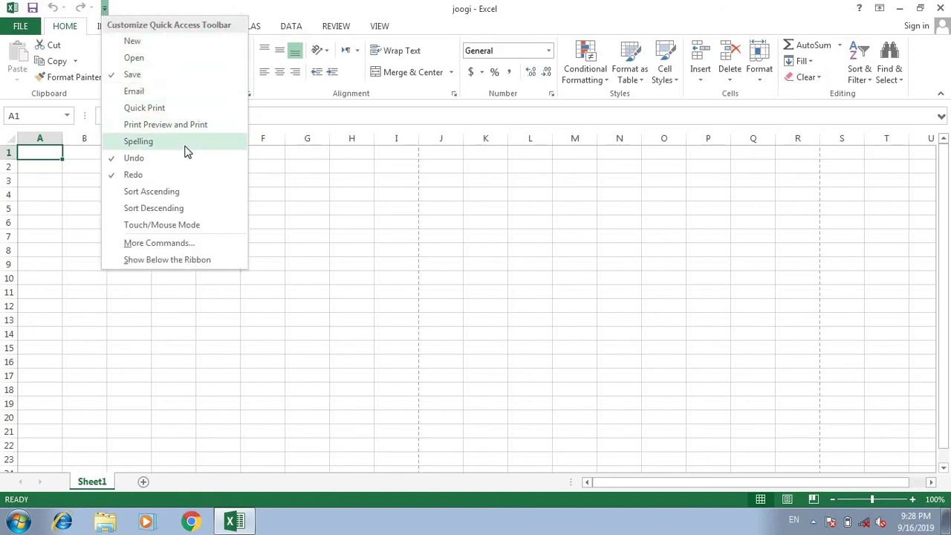
{"action": "left_click", "coordinate": [669, 243]}
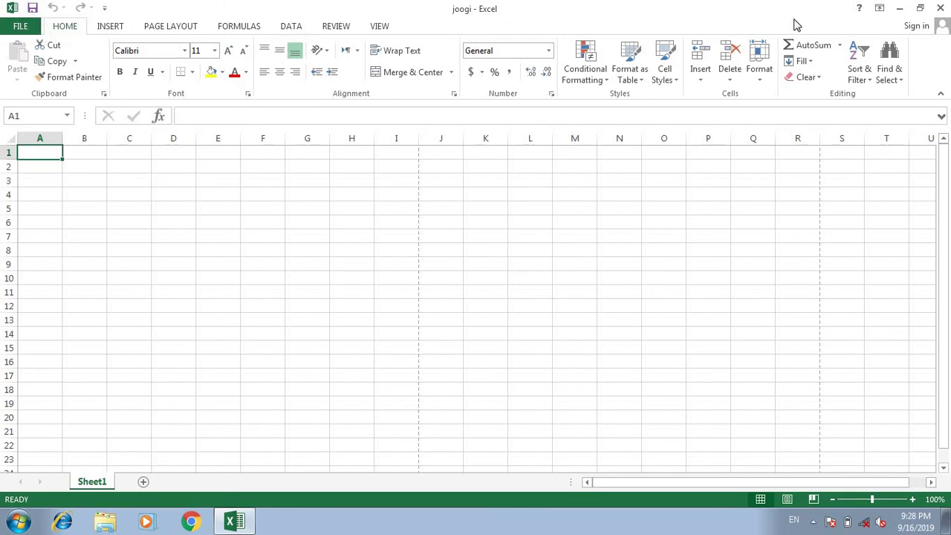
{"action": "left_click", "coordinate": [899, 9]}
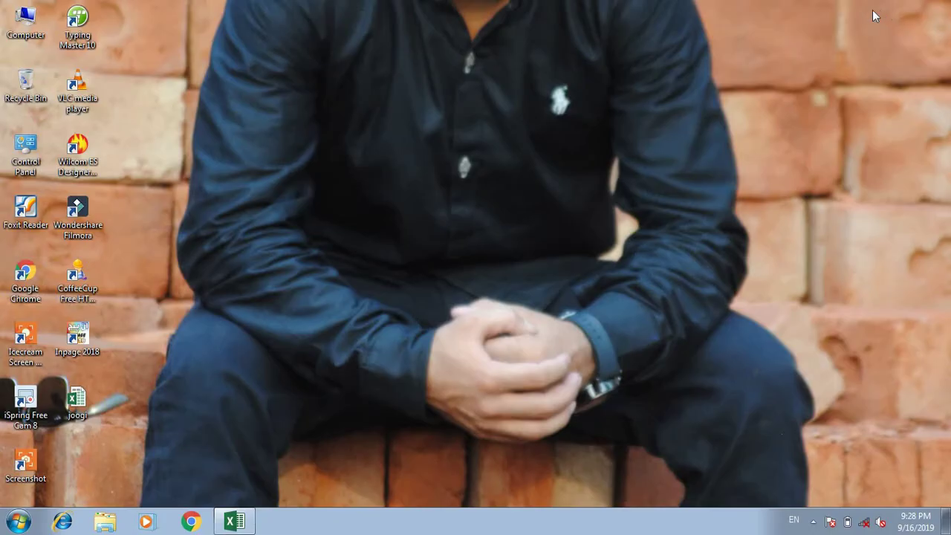